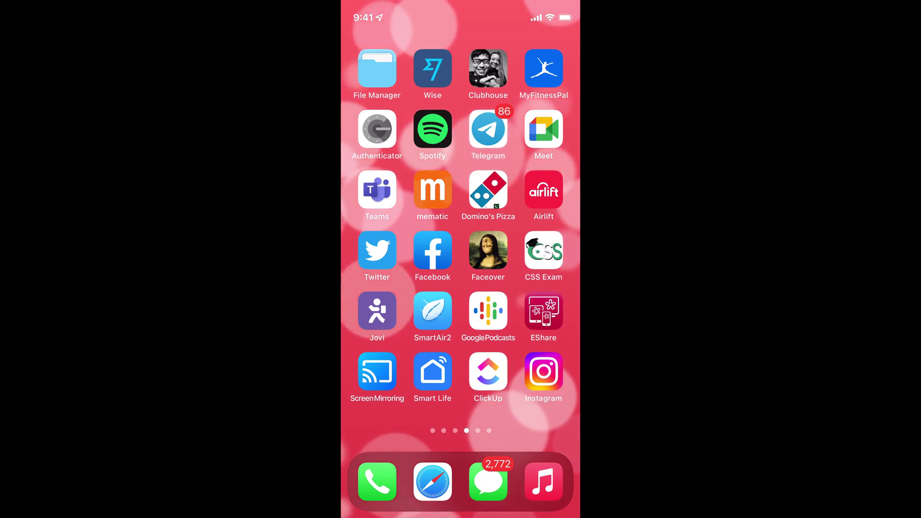
Step: Launch Facebook from the home screen to load the news feed with reels row
left_click(433, 251)
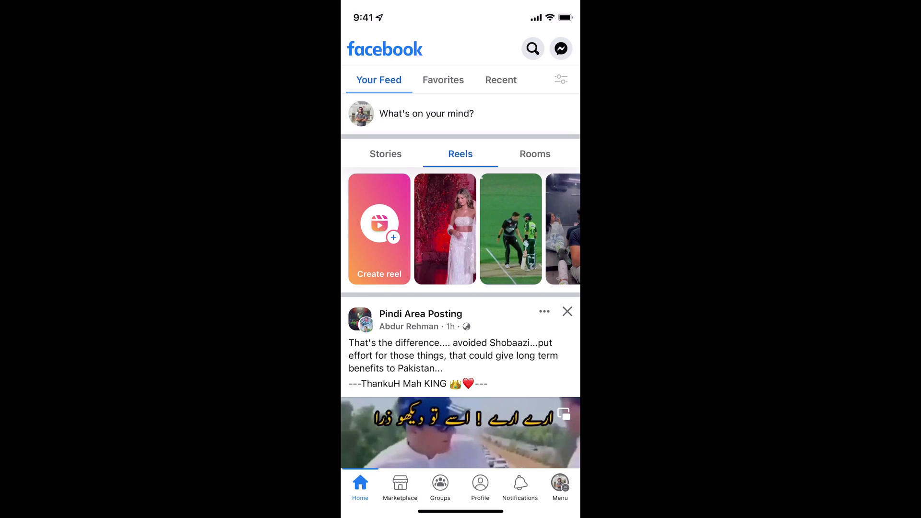
Step: Go to the Menu page listing Groups, Friends, Marketplace, Memories, Saved and Reels
left_click(560, 487)
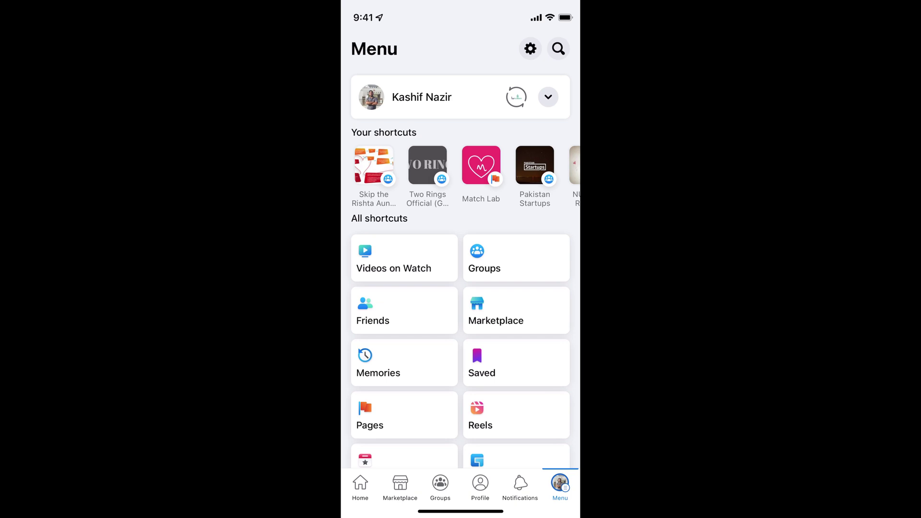
Step: Go to Settings, then the Personal information page under Account
left_click(529, 48)
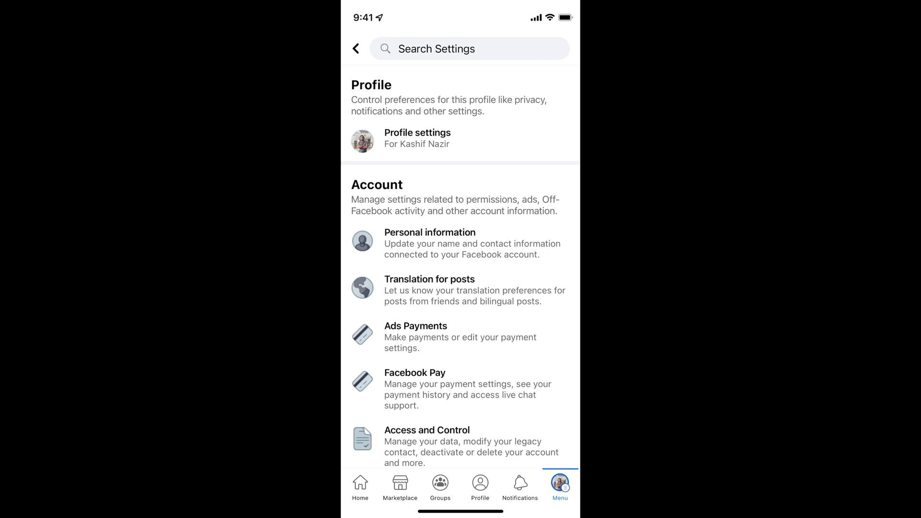
left_click(430, 244)
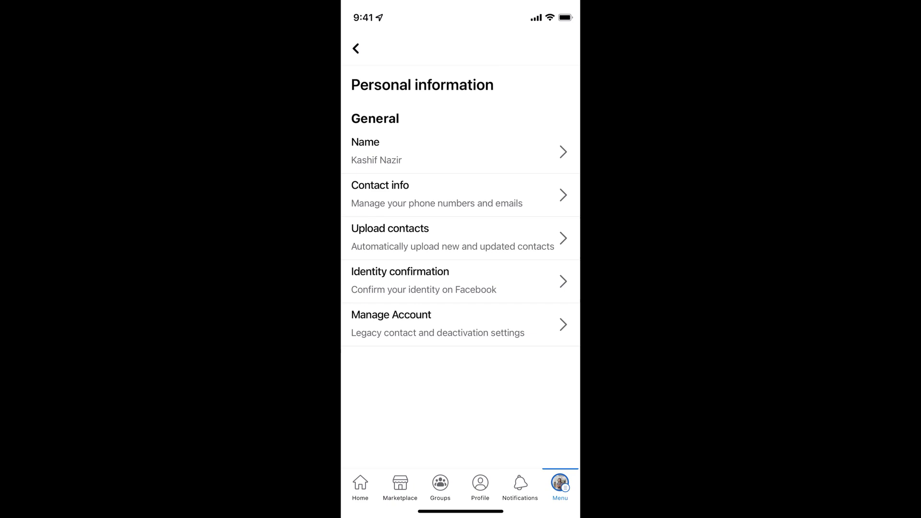
Step: Open the Name entry to show the first, middle and last name fields
left_click(432, 152)
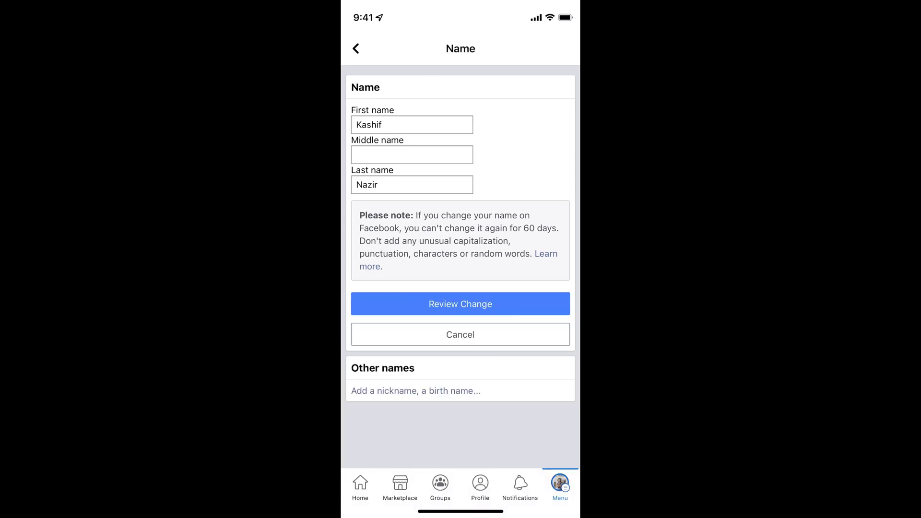
scroll(460, 267, "down", 1)
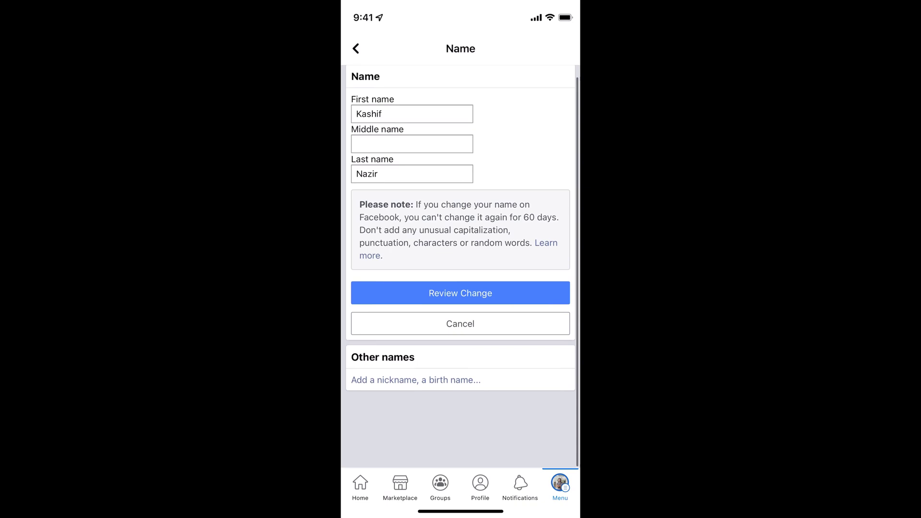